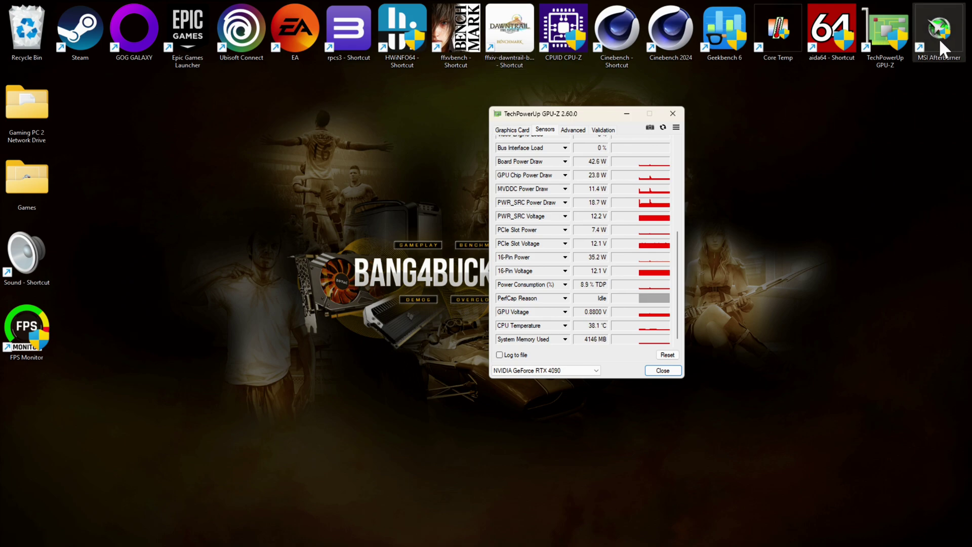
- Launch MSI Afterburner, approve the UAC prompt, and minimise GPU-Z
{"action": "double_click", "coordinate": [938, 49]}
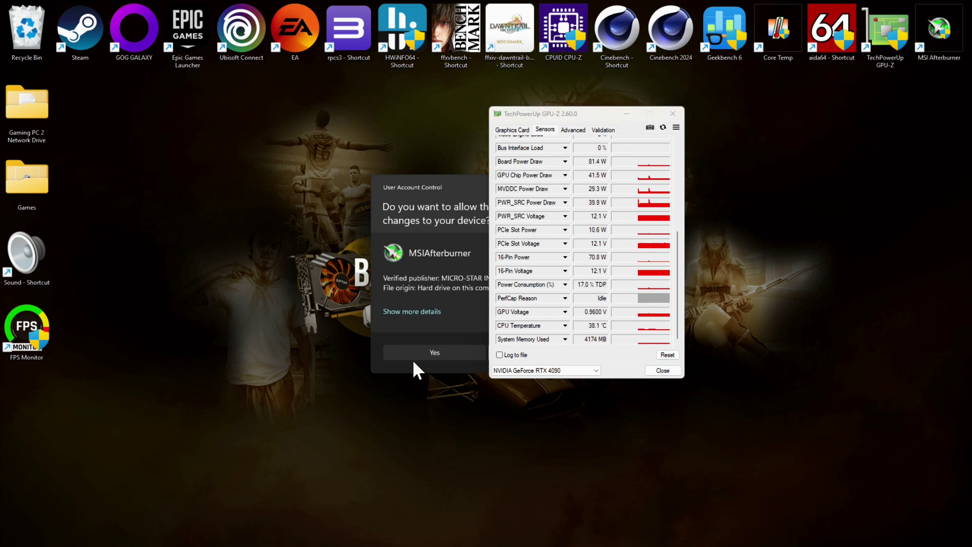
{"action": "left_click", "coordinate": [413, 353]}
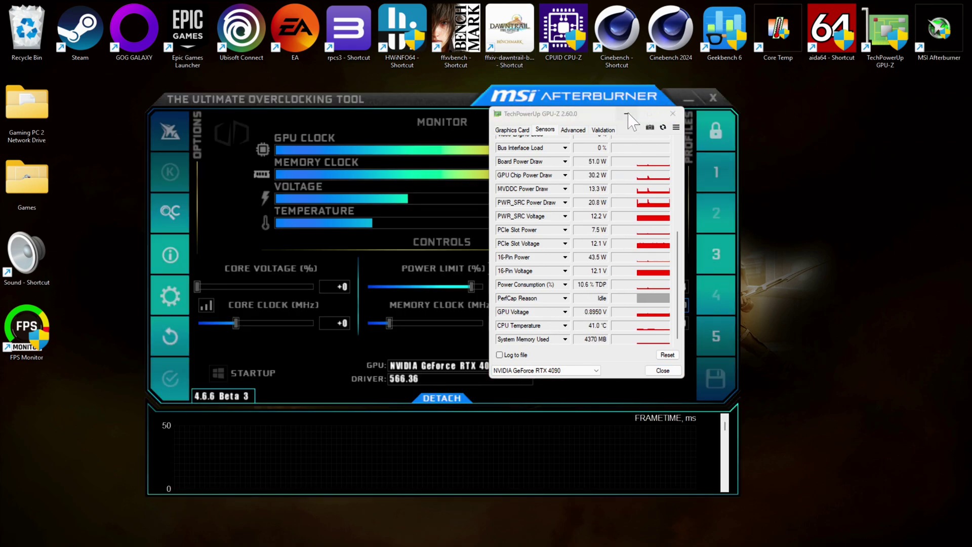
{"action": "left_click", "coordinate": [627, 113]}
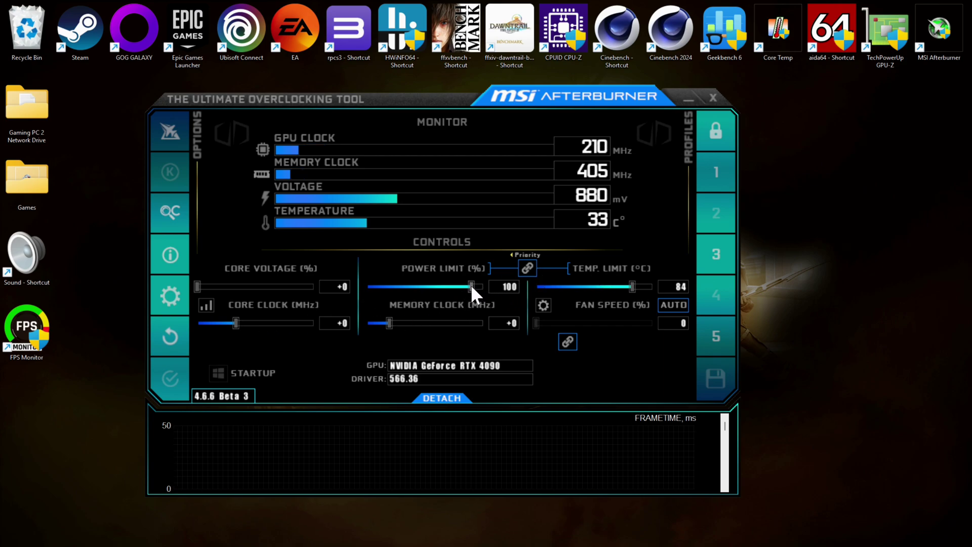
- Raise the power limit to 108 and apply it, then push core voltage to +100
{"action": "left_click_drag", "start_coordinate": [469, 284], "coordinate": [488, 287]}
{"action": "left_click", "coordinate": [182, 386]}
{"action": "left_click_drag", "start_coordinate": [200, 287], "coordinate": [327, 291]}
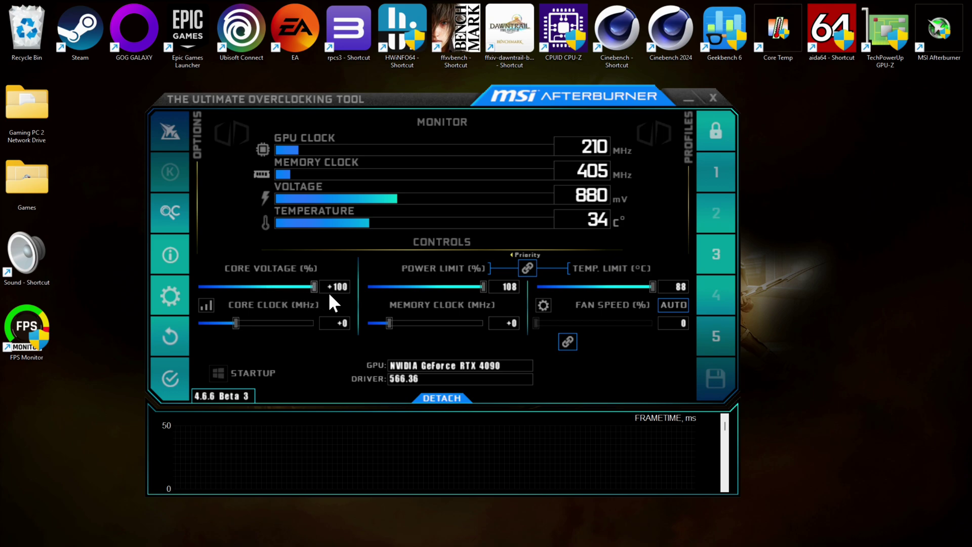
- Apply the +100 core voltage and 108 power limit, leaving the core clock offset at +0
{"action": "left_click", "coordinate": [172, 380]}
{"action": "left_click_drag", "start_coordinate": [593, 102], "coordinate": [648, 104]}
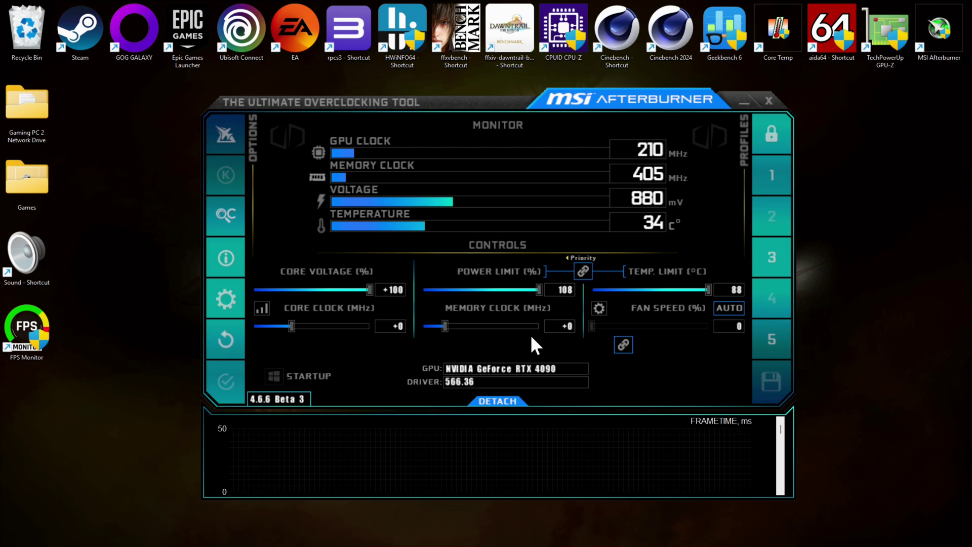
{"action": "mouse_move", "coordinate": [292, 324]}
{"action": "left_mouse_down"}
{"action": "mouse_move", "coordinate": [306, 323]}
{"action": "mouse_move", "coordinate": [291, 330]}
{"action": "mouse_move", "coordinate": [304, 315]}
{"action": "left_mouse_up"}
{"action": "key", "text": "Right"}
{"action": "key", "text": "Right"}
- Set the memory clock offset to +1850 MHz and apply it
{"action": "left_click_drag", "start_coordinate": [445, 326], "coordinate": [537, 324]}
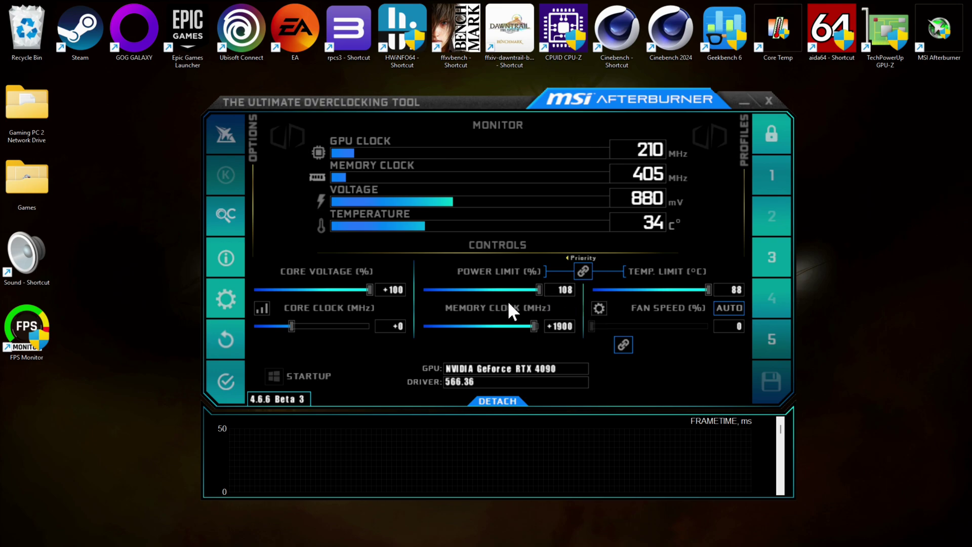
{"action": "left_click", "coordinate": [233, 376]}
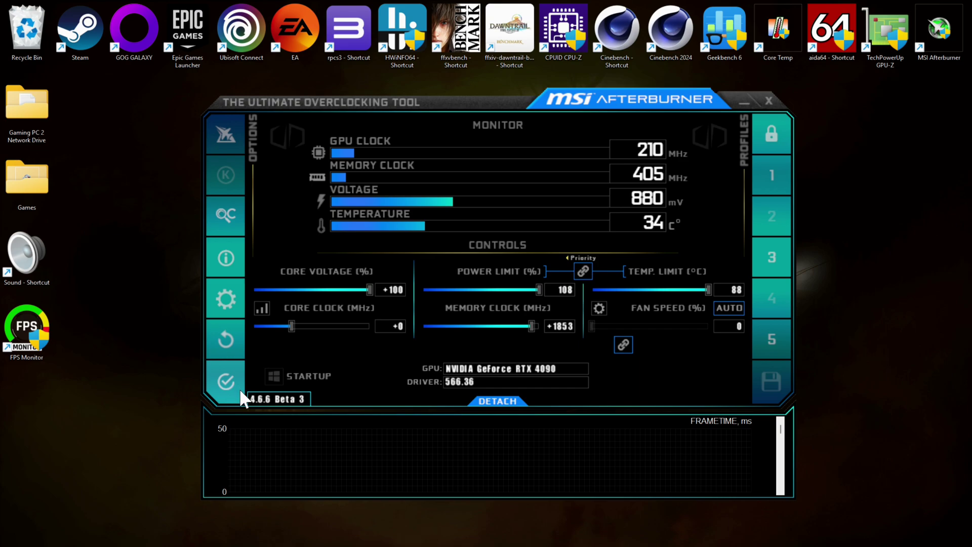
{"action": "left_click", "coordinate": [240, 391]}
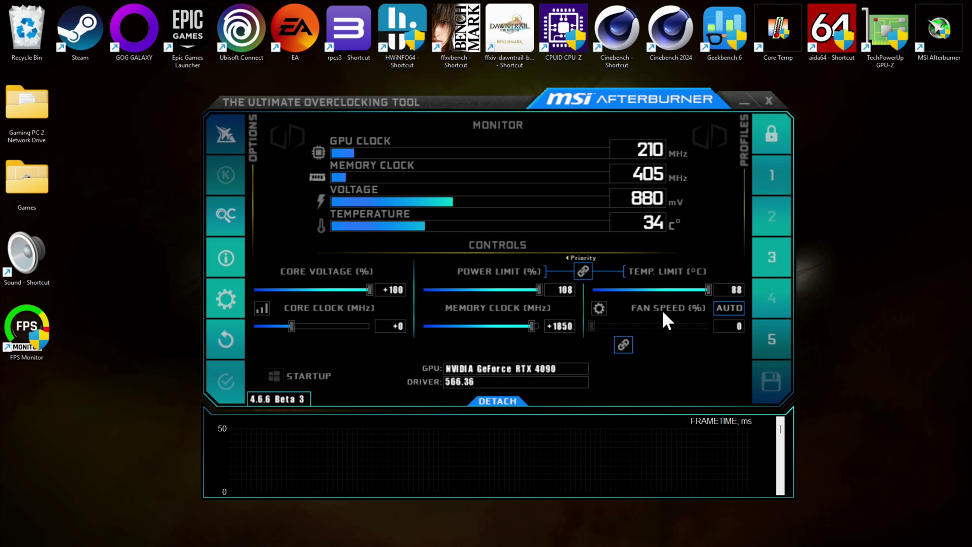
- Send Afterburner to the system tray and reopen GPU-Z from the hidden tray icons
{"action": "left_click", "coordinate": [742, 104]}
{"action": "left_click", "coordinate": [880, 534]}
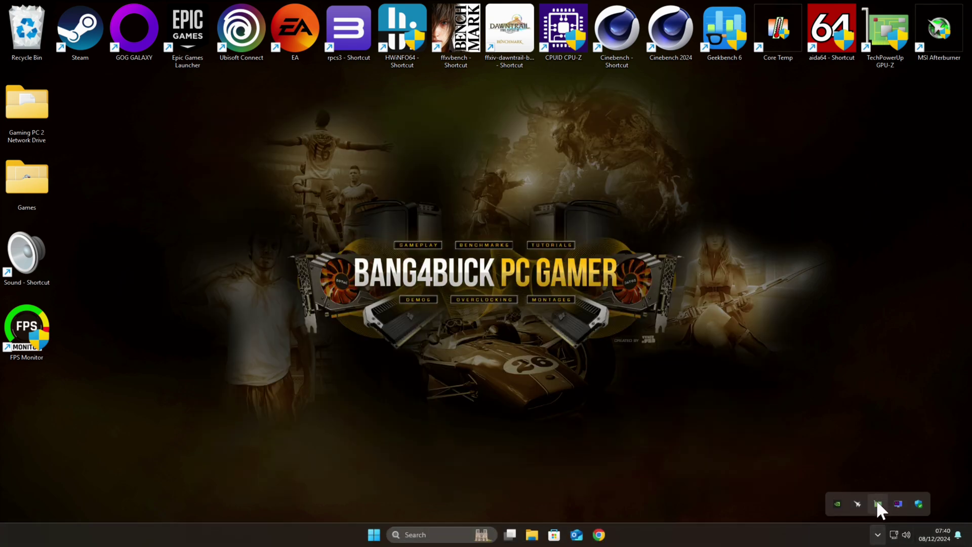
{"action": "left_click", "coordinate": [878, 509]}
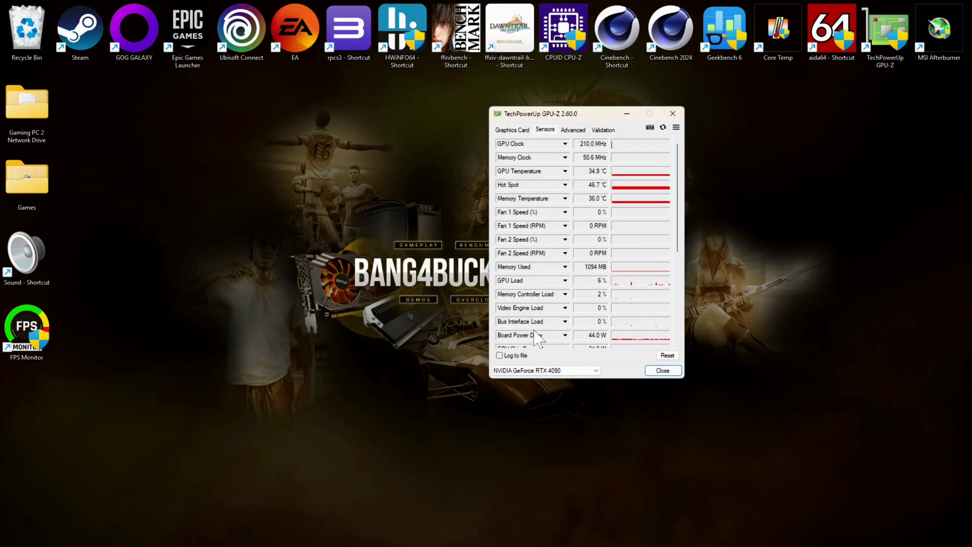
{"action": "scroll", "coordinate": [534, 284], "scroll_direction": "down", "scroll_amount": 2}
{"action": "scroll", "coordinate": [535, 283], "scroll_direction": "down", "scroll_amount": 4}
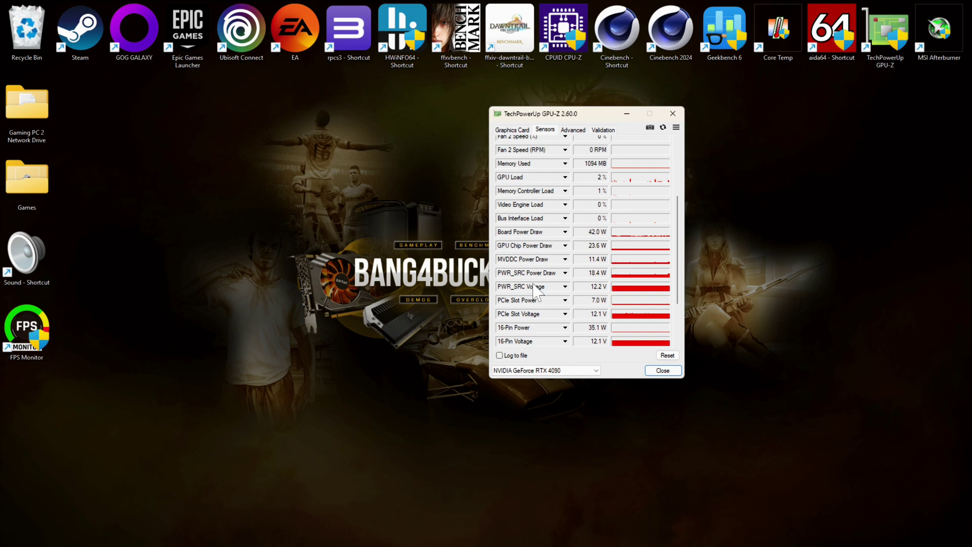
{"action": "scroll", "coordinate": [538, 302], "scroll_direction": "up", "scroll_amount": 2}
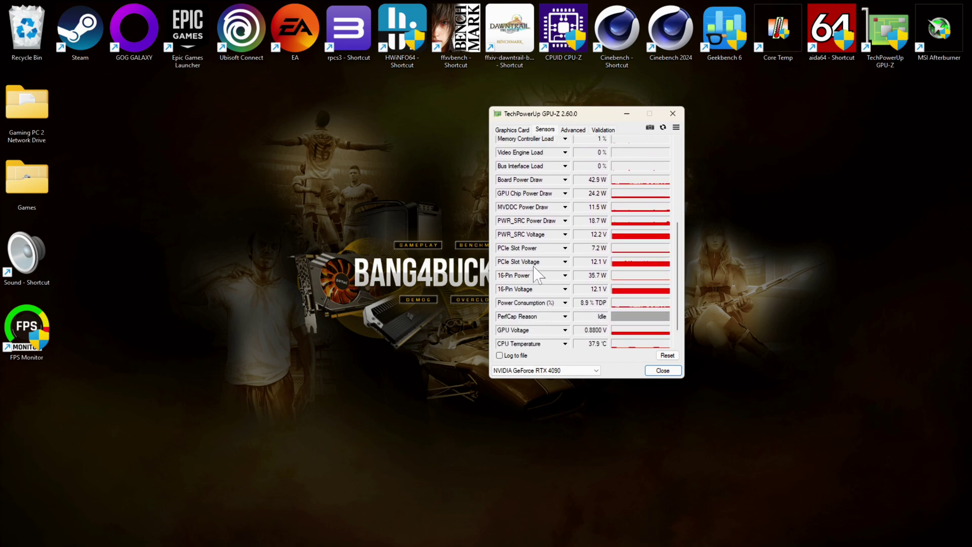
{"action": "scroll", "coordinate": [529, 319], "scroll_direction": "down", "scroll_amount": 1}
- Confirm GPU-Z's settings with OK and select the ffxvbench desktop shortcut
{"action": "right_click", "coordinate": [559, 117]}
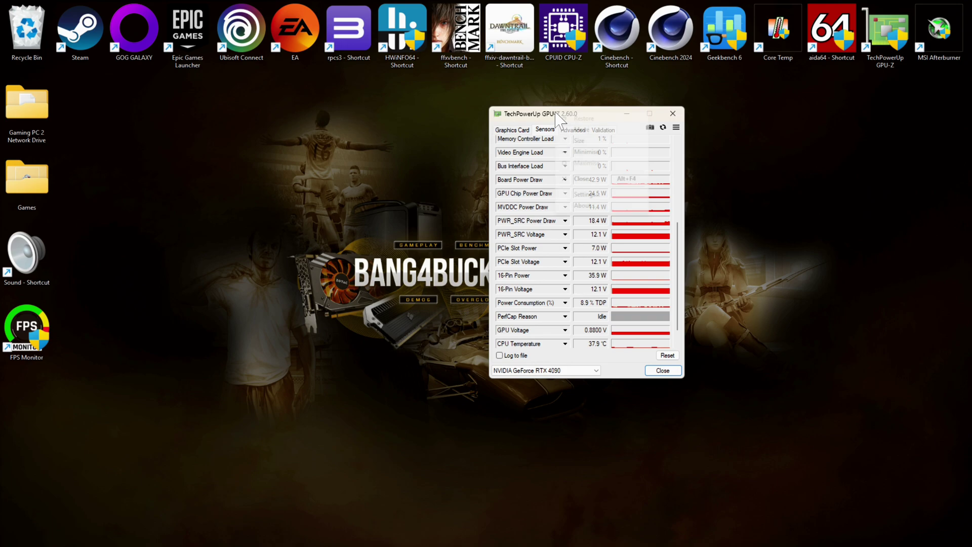
{"action": "left_click", "coordinate": [582, 202]}
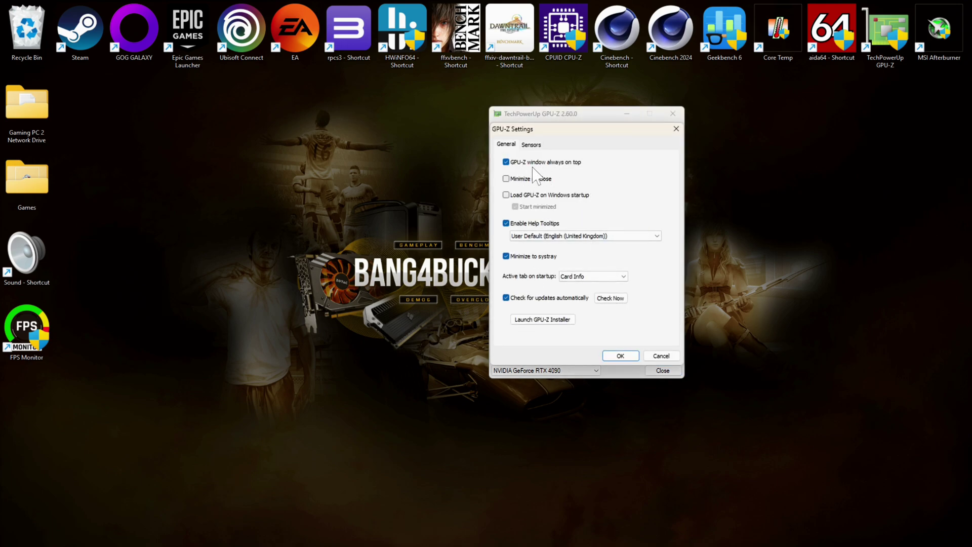
{"action": "left_click", "coordinate": [621, 355]}
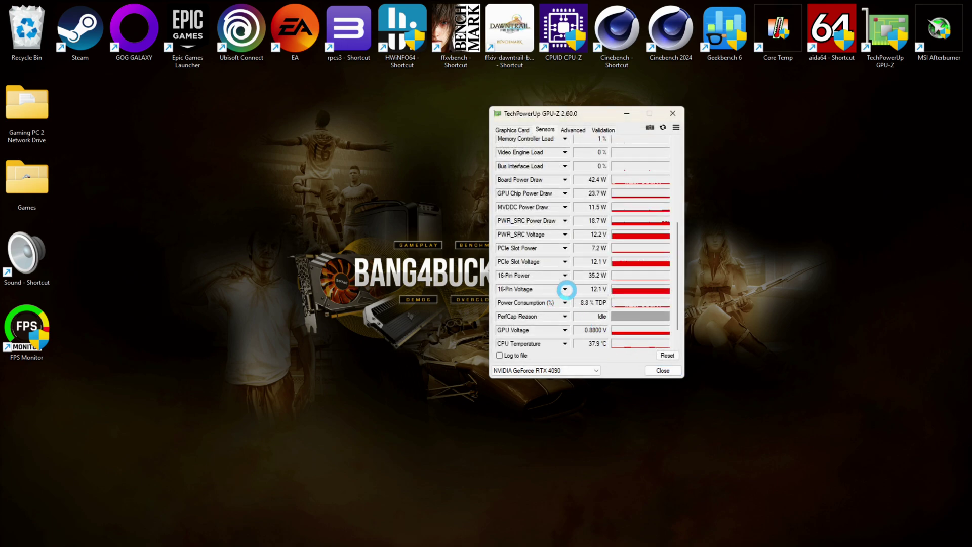
{"action": "scroll", "coordinate": [572, 286], "scroll_direction": "up", "scroll_amount": 5}
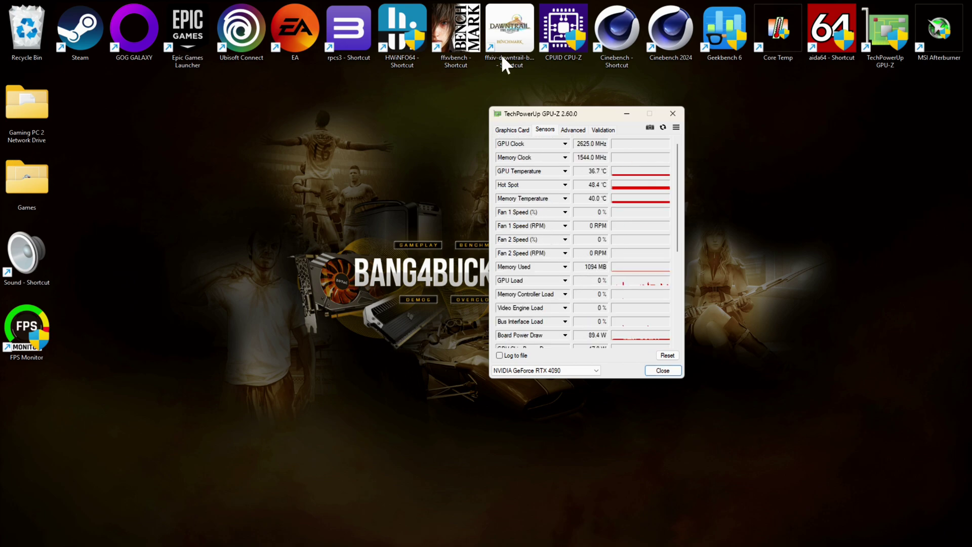
{"action": "left_click", "coordinate": [457, 35]}
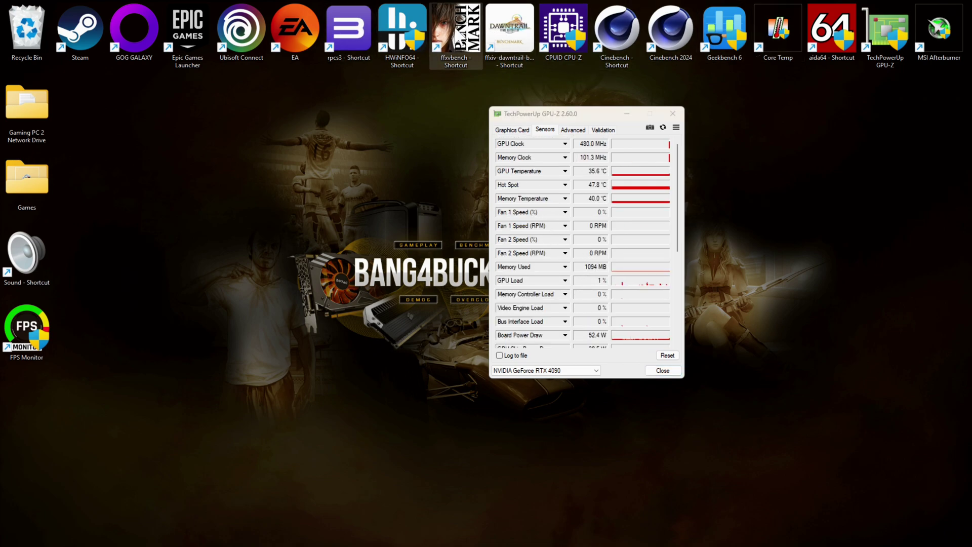
- Launch the Final Fantasy XV benchmark and place its launcher beside GPU-Z
{"action": "double_click", "coordinate": [461, 58]}
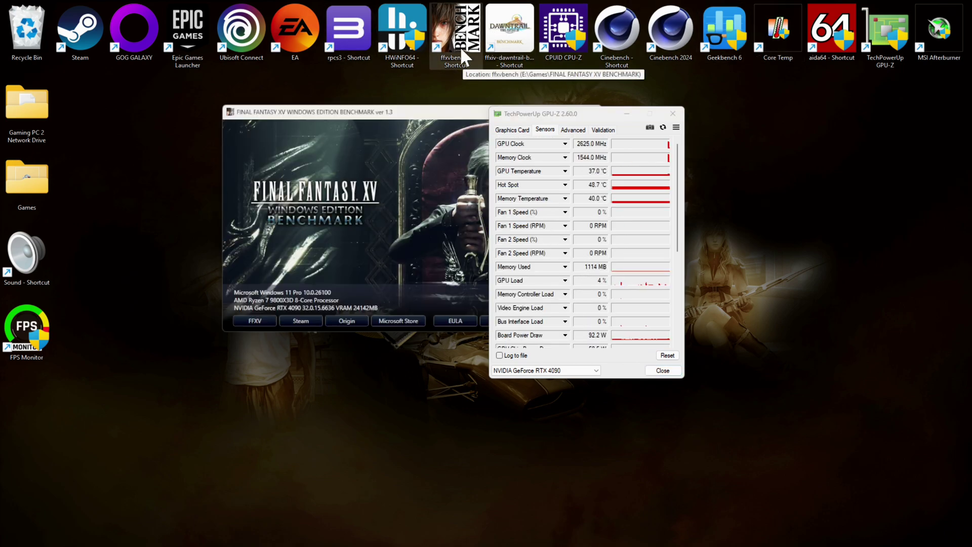
{"action": "left_click_drag", "start_coordinate": [463, 109], "coordinate": [410, 107]}
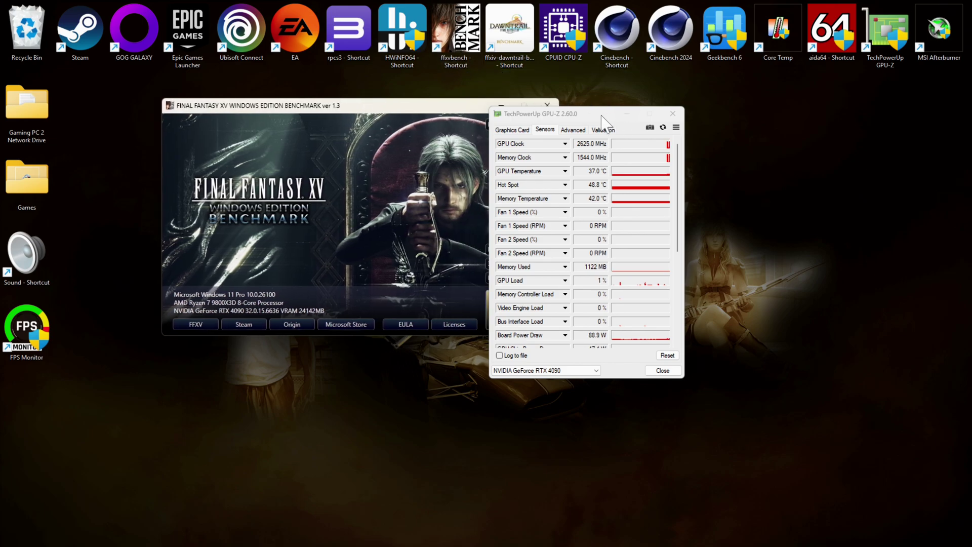
{"action": "left_click_drag", "start_coordinate": [595, 116], "coordinate": [693, 112]}
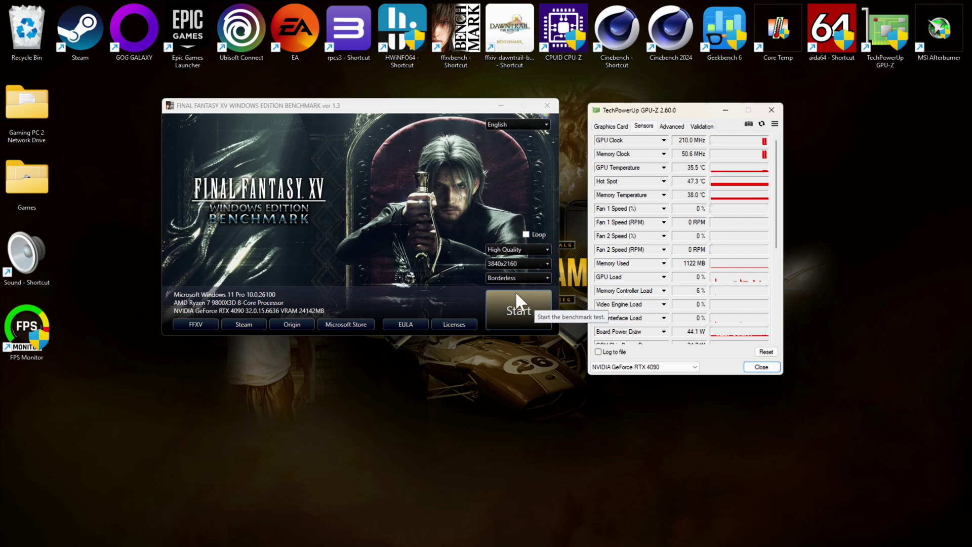
- Keep Borderless display mode and start the 3840x2160 High Quality benchmark run
{"action": "left_click", "coordinate": [534, 278]}
{"action": "left_click", "coordinate": [496, 307]}
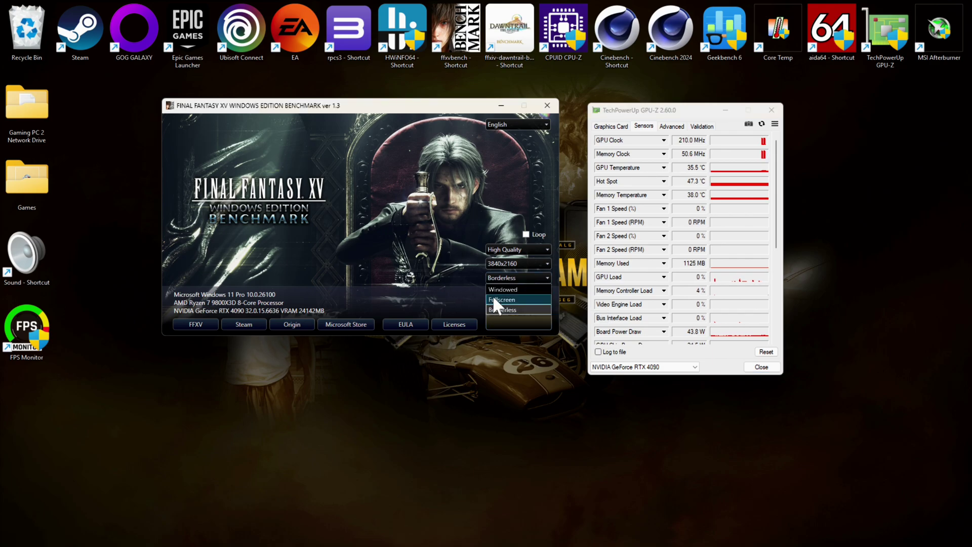
{"action": "left_click", "coordinate": [520, 318]}
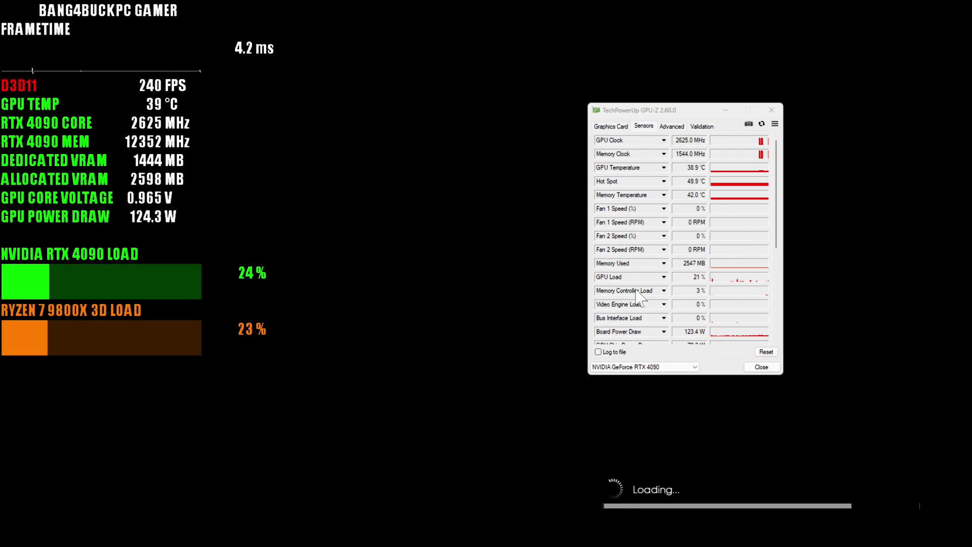
{"action": "scroll", "coordinate": [686, 274], "scroll_direction": "down", "scroll_amount": 1}
{"action": "scroll", "coordinate": [649, 273], "scroll_direction": "down", "scroll_amount": 3}
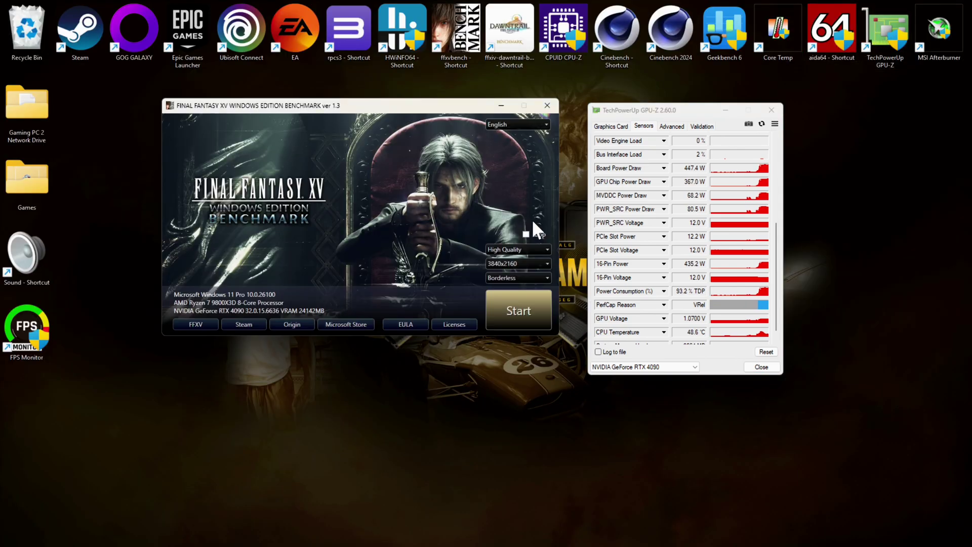
- Close the FFXV launcher, minimise GPU-Z, reopen Afterburner from the tray, and open the curve editor with Ctrl+F
{"action": "left_click", "coordinate": [548, 101]}
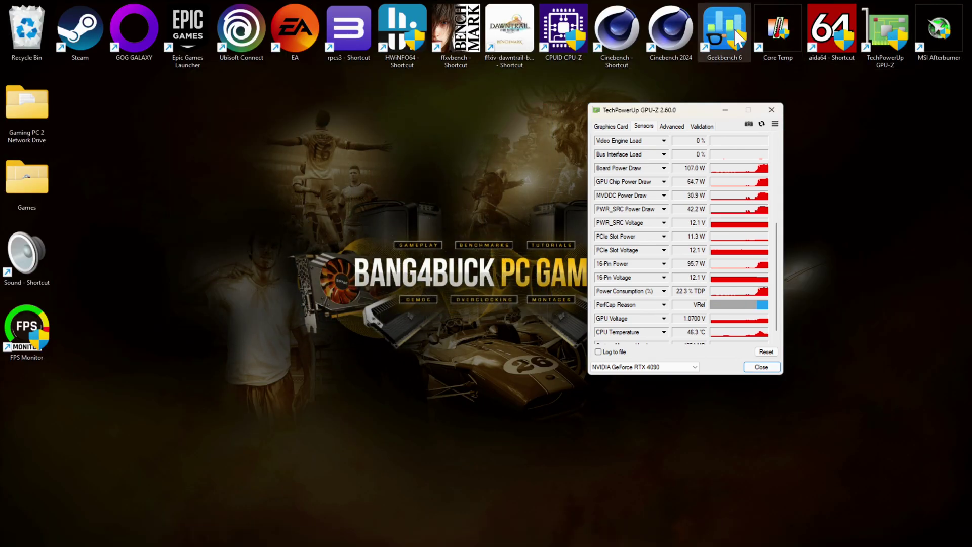
{"action": "left_click", "coordinate": [724, 110]}
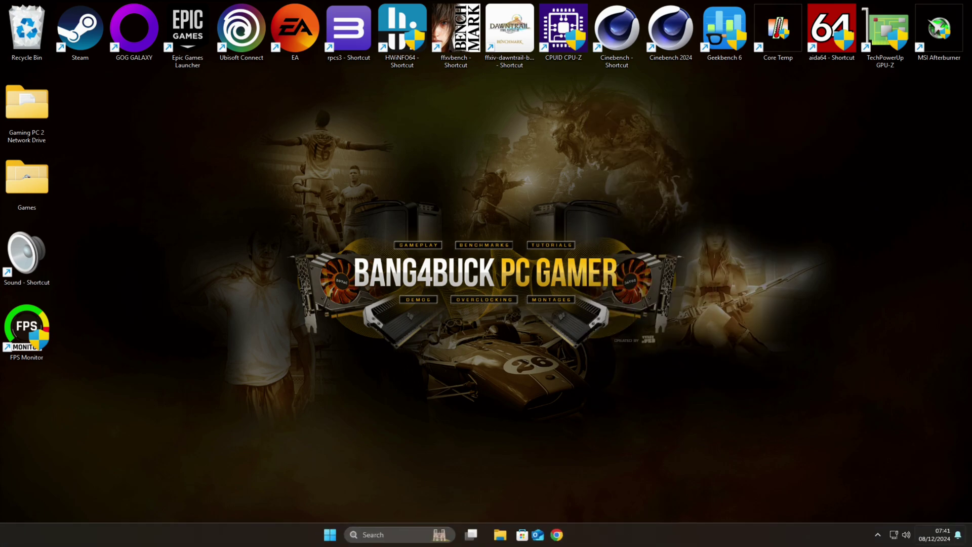
{"action": "left_click", "coordinate": [879, 529]}
{"action": "left_click", "coordinate": [856, 502]}
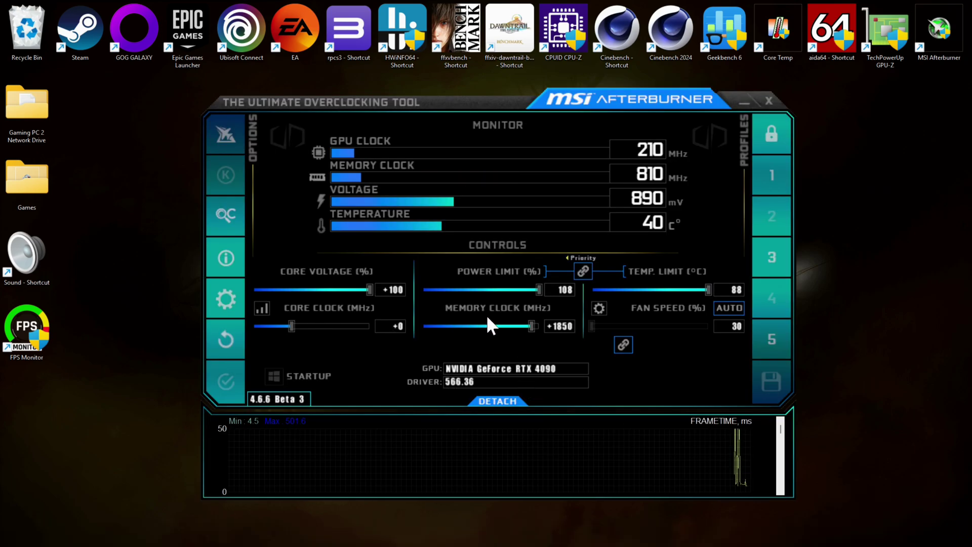
{"action": "key", "text": "ctrl+f"}
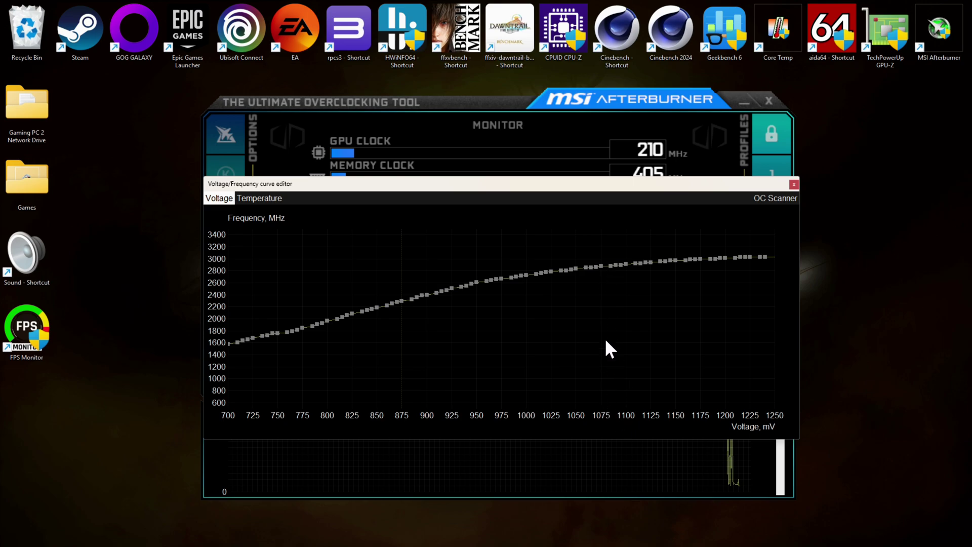
- Drag the 1070 mV curve point up to about 3060 MHz and apply the flattened curve
{"action": "left_click", "coordinate": [595, 264]}
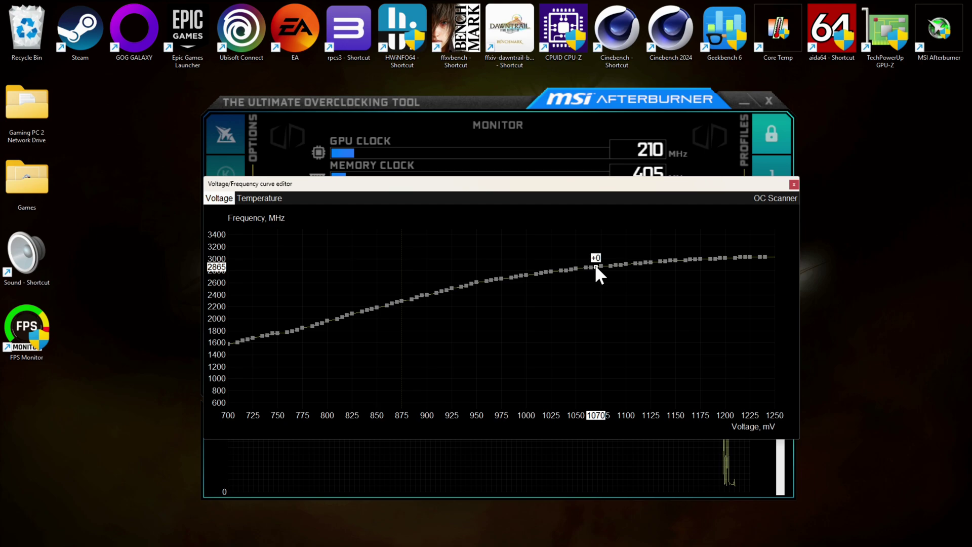
{"action": "left_click_drag", "start_coordinate": [596, 267], "coordinate": [595, 256]}
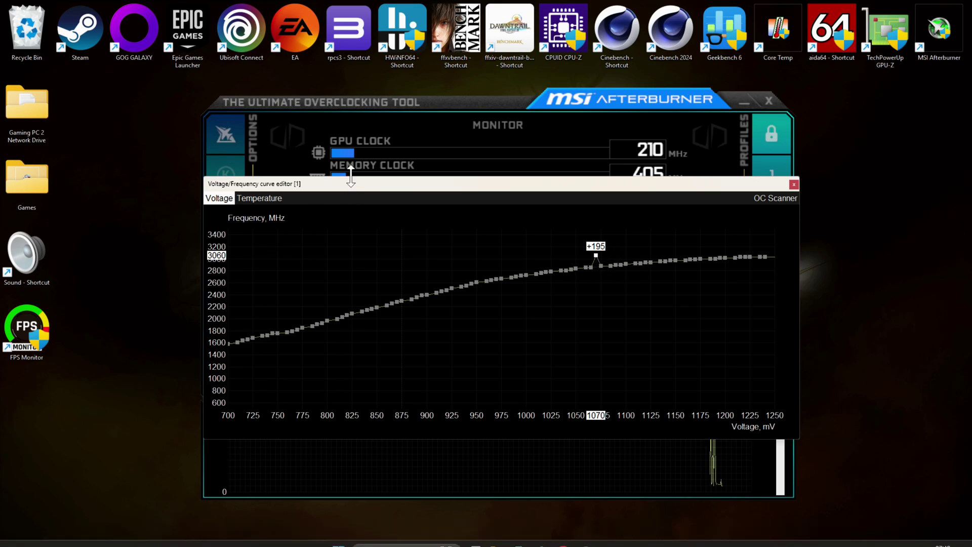
{"action": "left_click_drag", "start_coordinate": [332, 184], "coordinate": [452, 214]}
{"action": "left_click", "coordinate": [225, 381]}
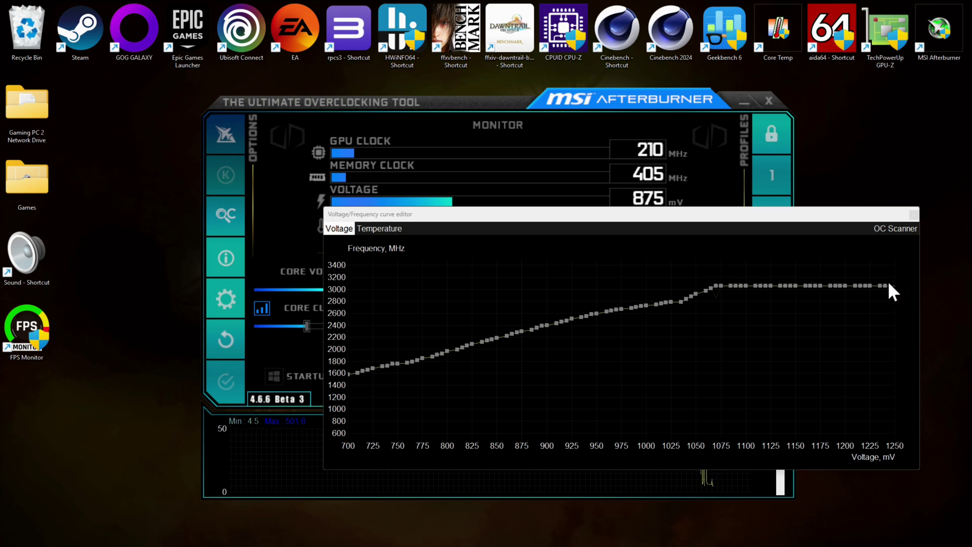
{"action": "left_click", "coordinate": [715, 286]}
- Close the curve editor, switch fan speed to manual control, and minimise Afterburner
{"action": "left_click", "coordinate": [914, 214]}
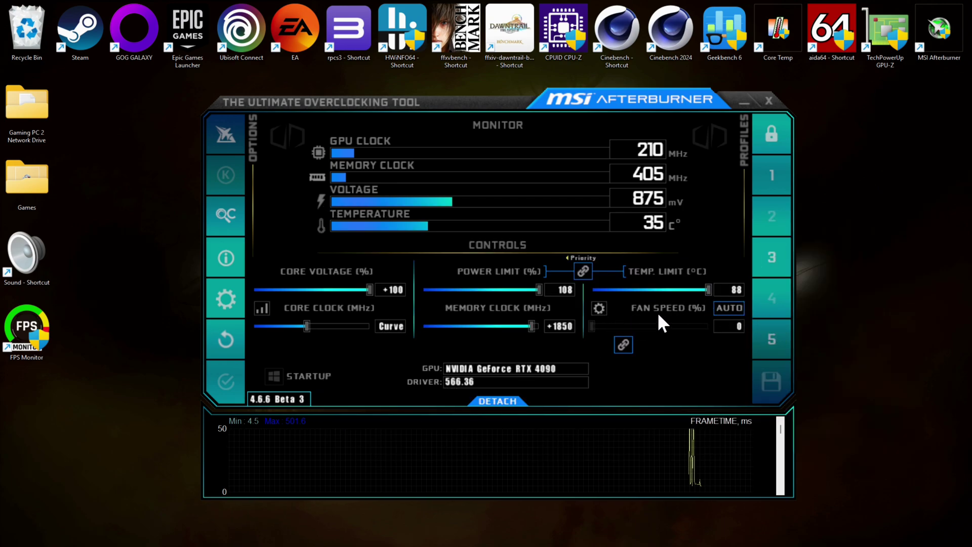
{"action": "left_click", "coordinate": [597, 306]}
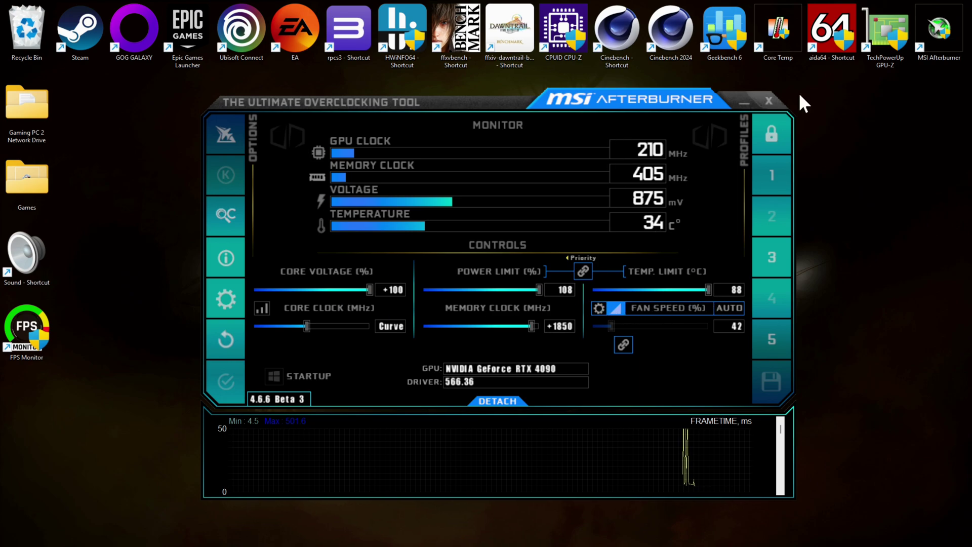
{"action": "left_click", "coordinate": [745, 102]}
{"action": "mouse_move", "coordinate": [929, 537]}
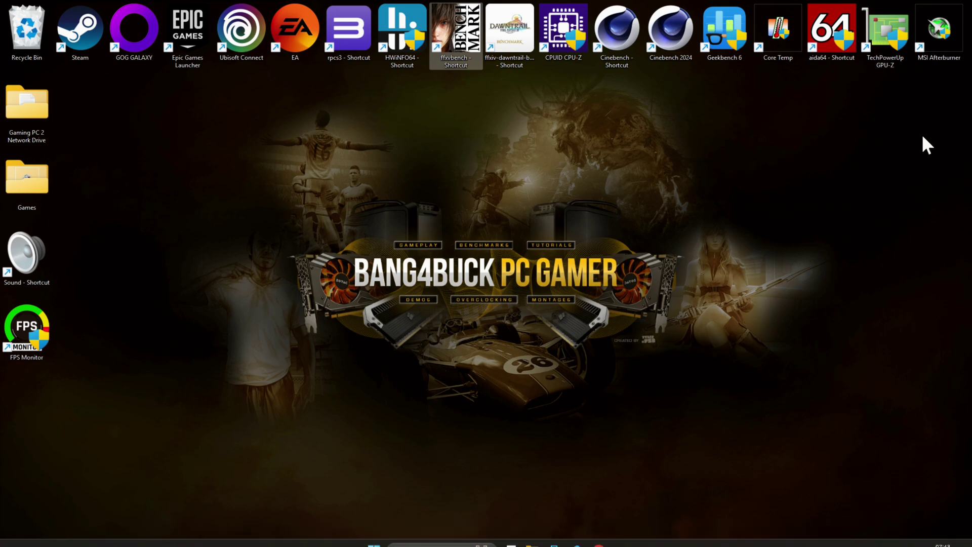
- Relaunch the ffxvbench shortcut and start the High Quality 3840x2160 run
{"action": "left_click", "coordinate": [448, 34]}
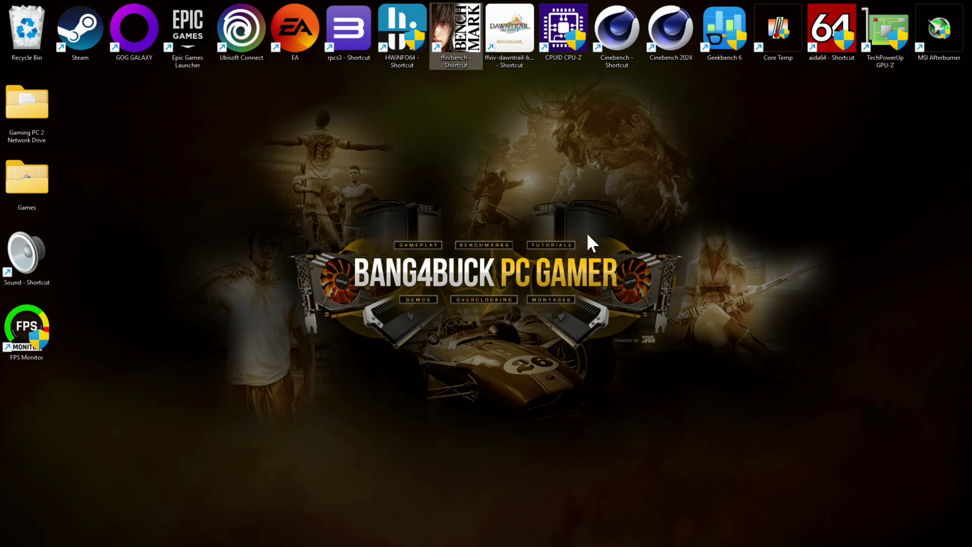
{"action": "left_click", "coordinate": [520, 307]}
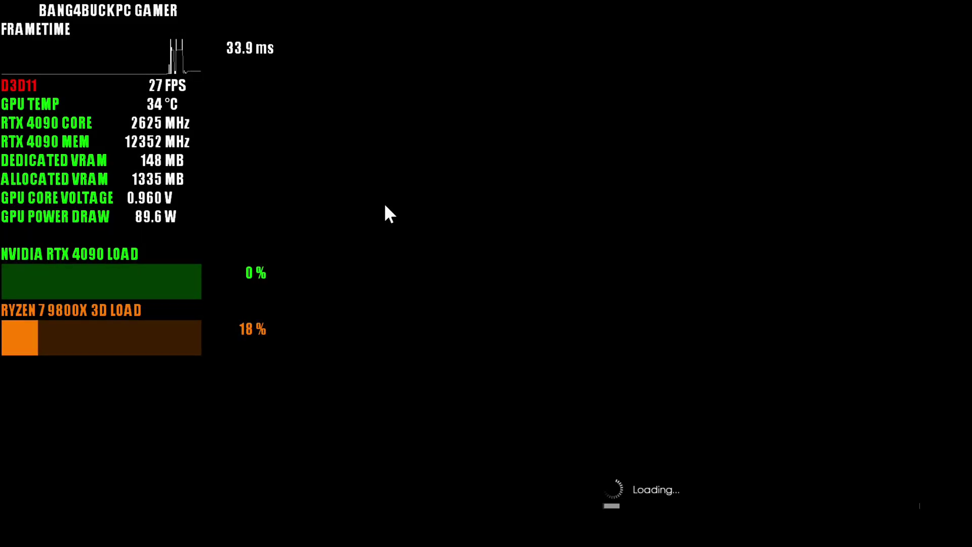